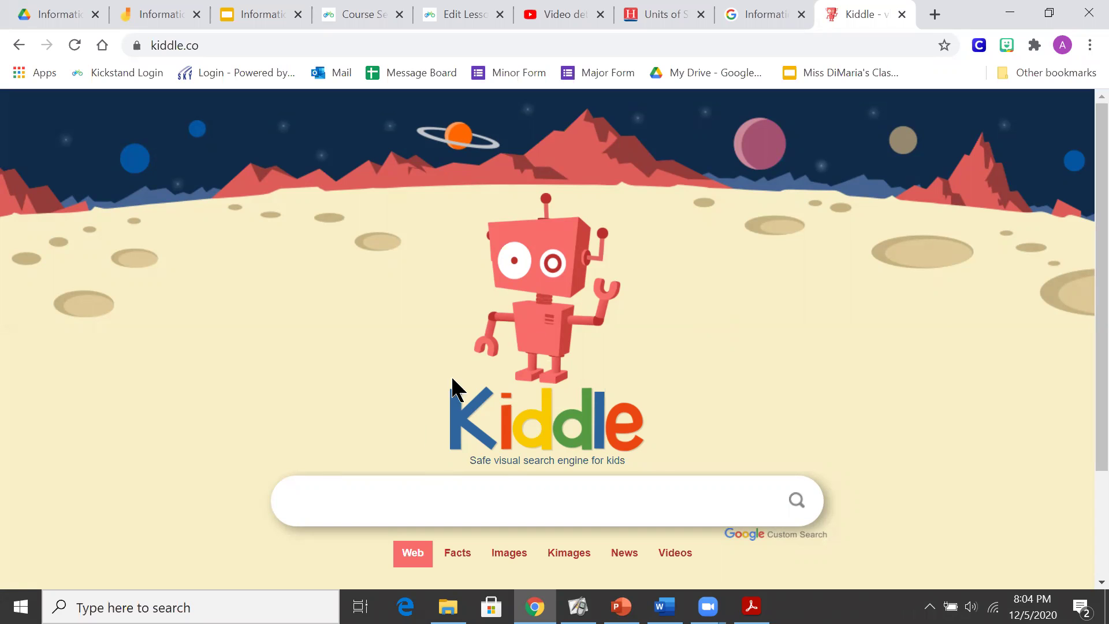
scroll(533, 482, "down", 1)
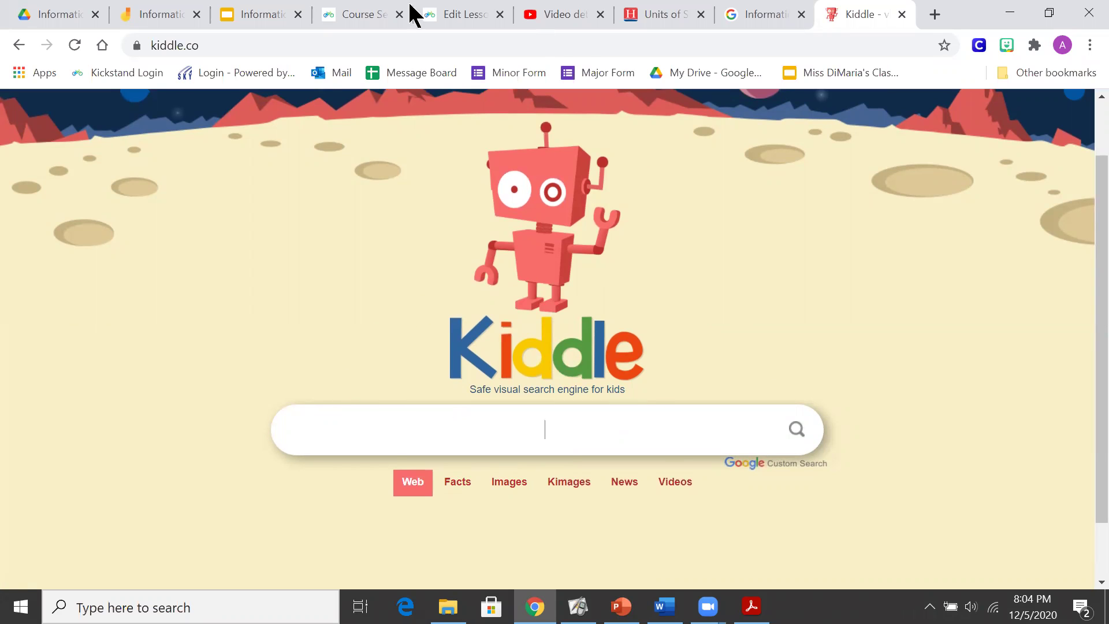
Switch to the Informational Writing Post Its board and advance to frame 2/7, Subtopic
left_click(169, 14)
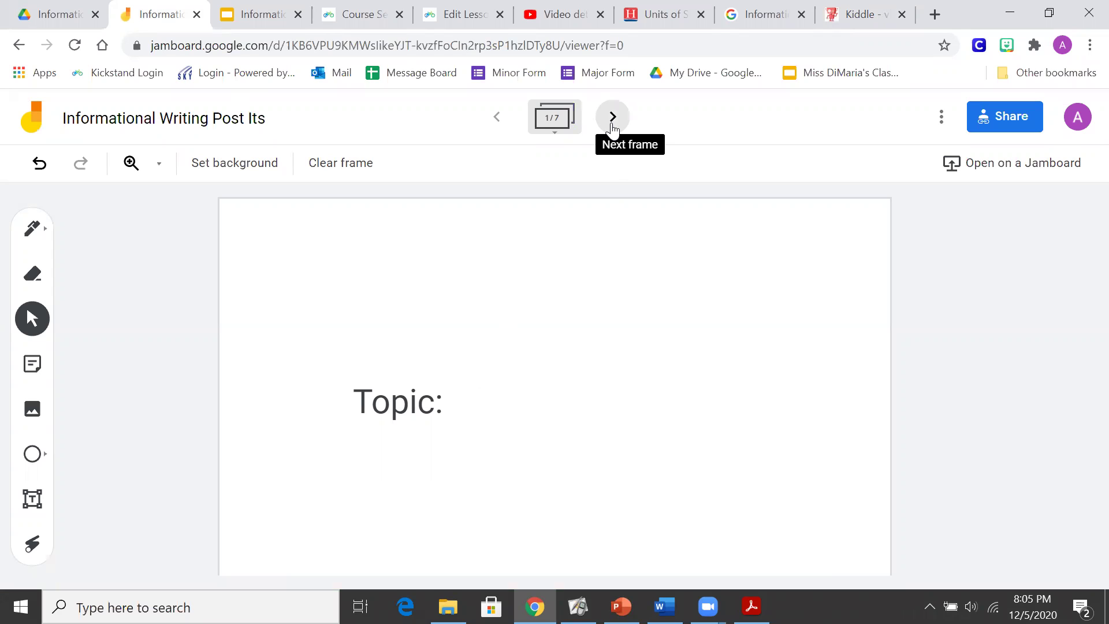
left_click(612, 118)
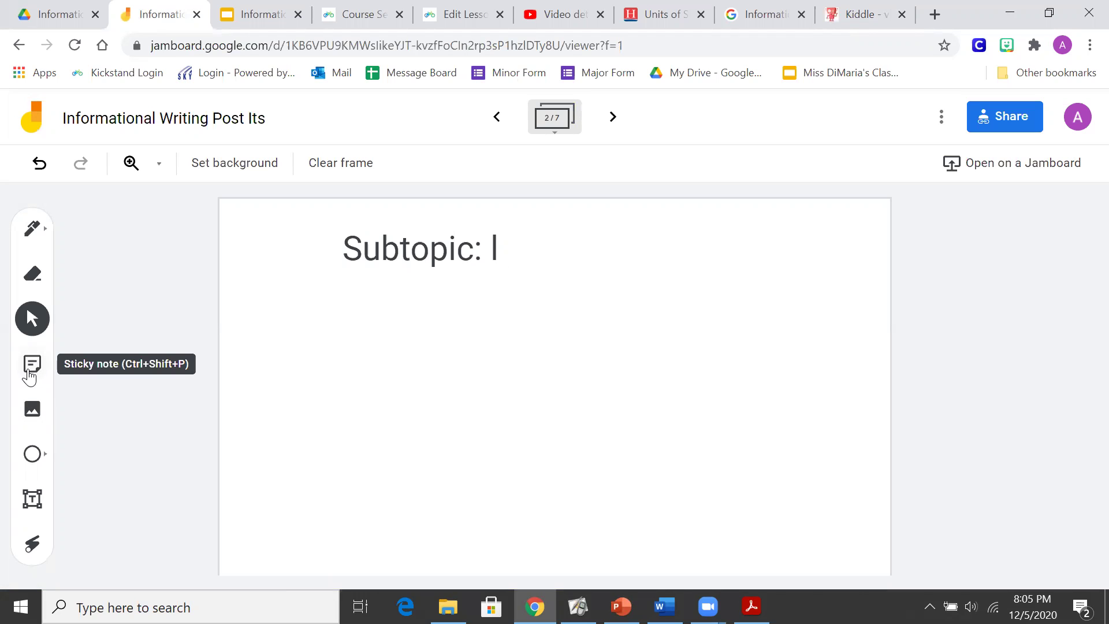
Open a blank yellow sticky note editor over the Subtopic frame
left_click(32, 373)
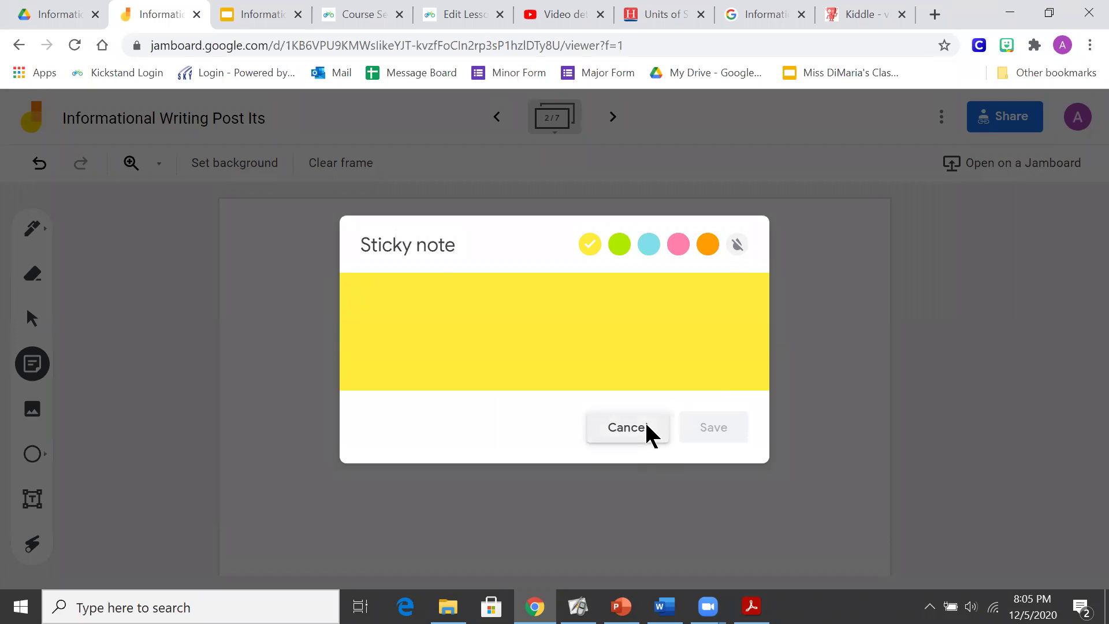
Cancel the blank sticky note, then select and deselect the Subtopic heading
left_click(648, 433)
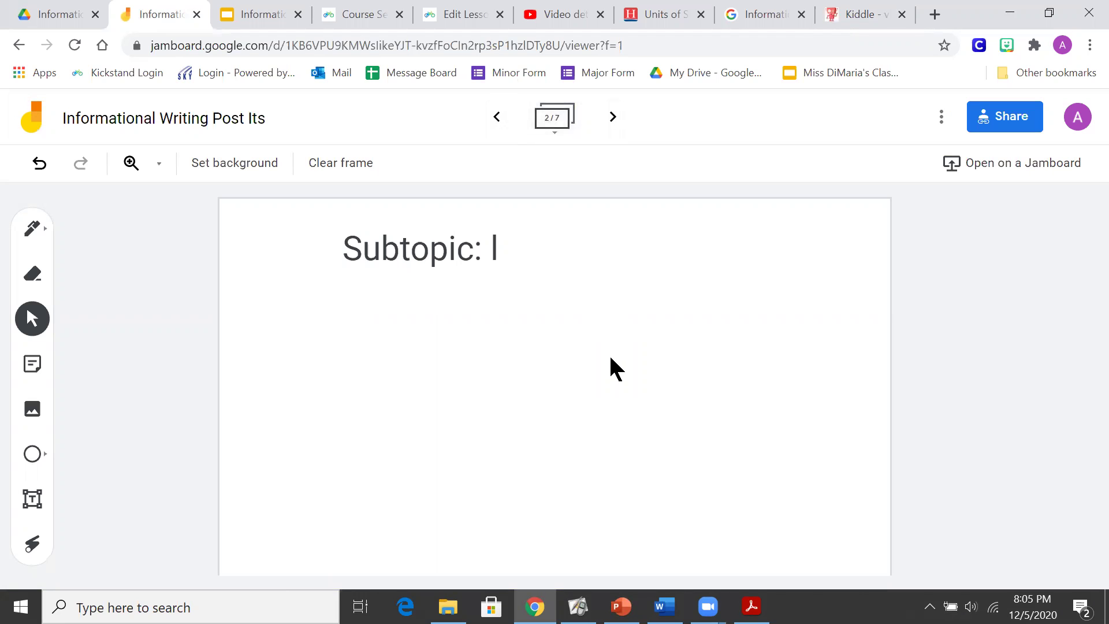
left_click(502, 248)
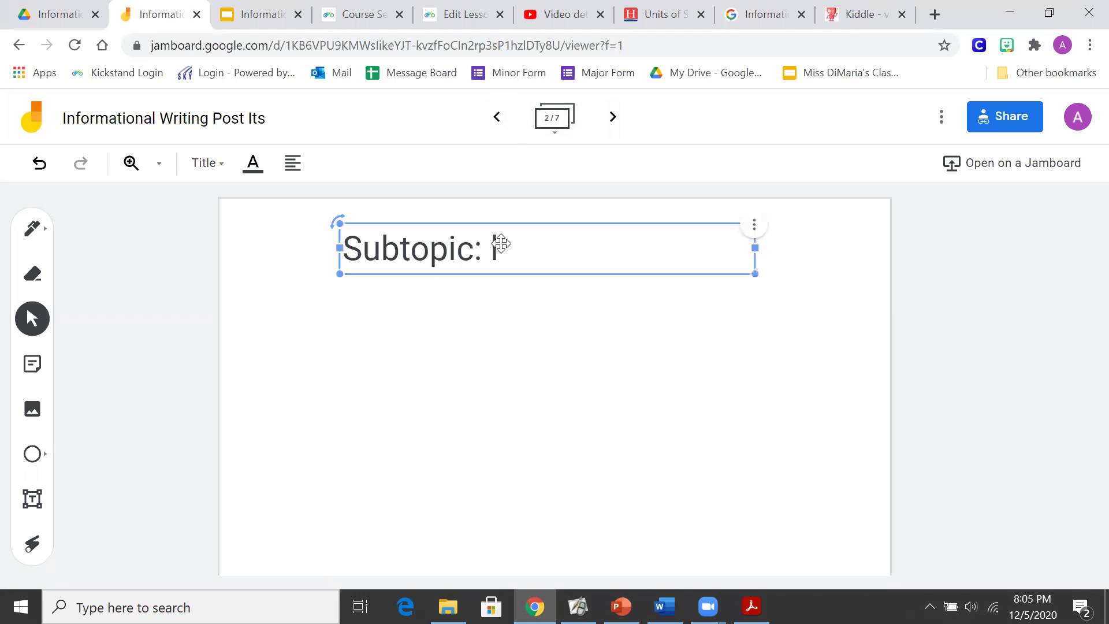
left_click(585, 416)
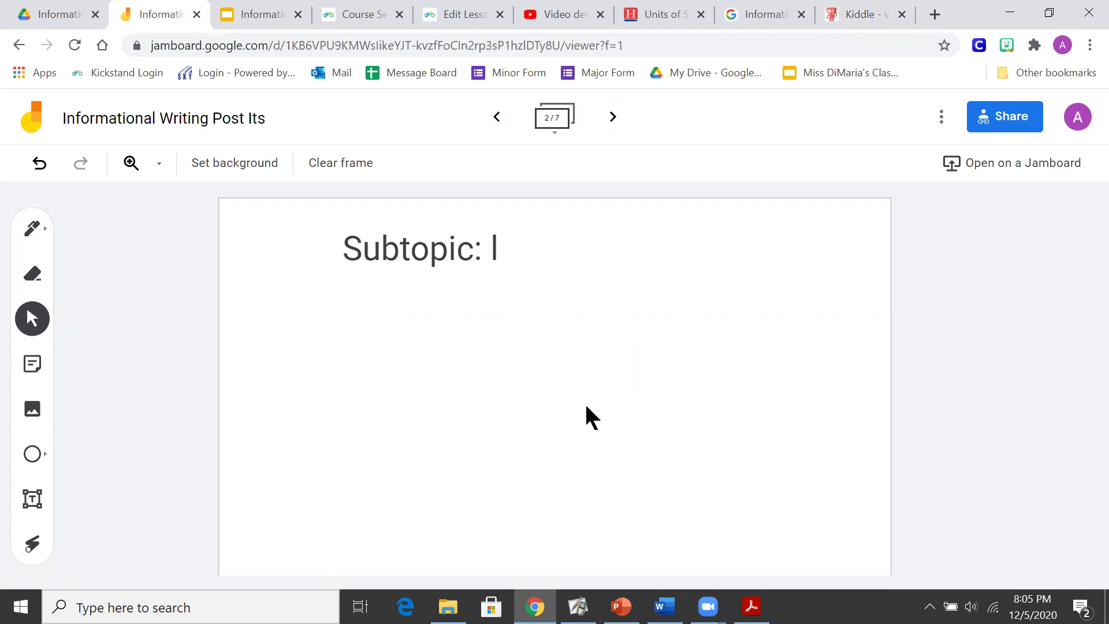